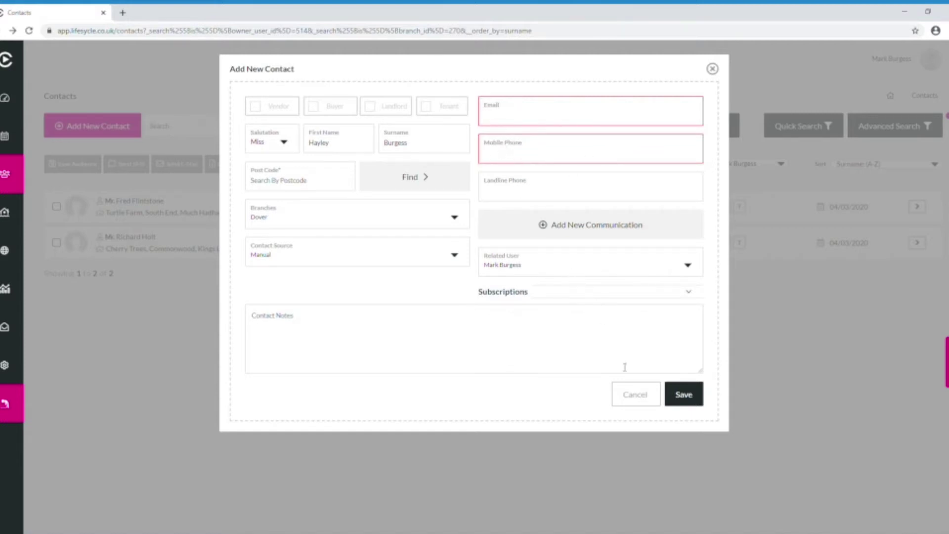
Cancel the new contact form without saving the entry
left_click(637, 395)
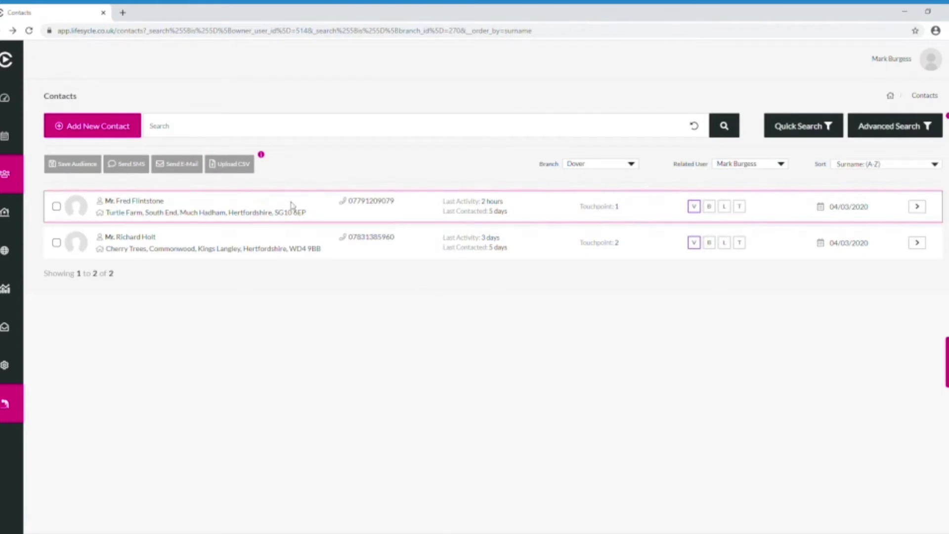
Try entering a contact's first name in the contact search, and clear it without searching
left_click(269, 135)
type("fred")
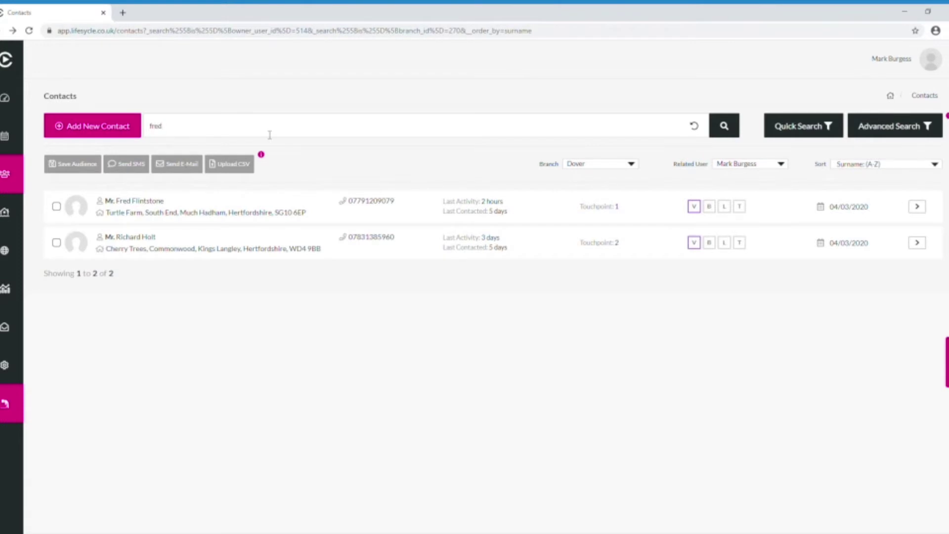
key("BackSpace")
key("BackSpace")
Set the related user filter to All and look through the available sort orders
left_click(779, 166)
left_click(741, 178)
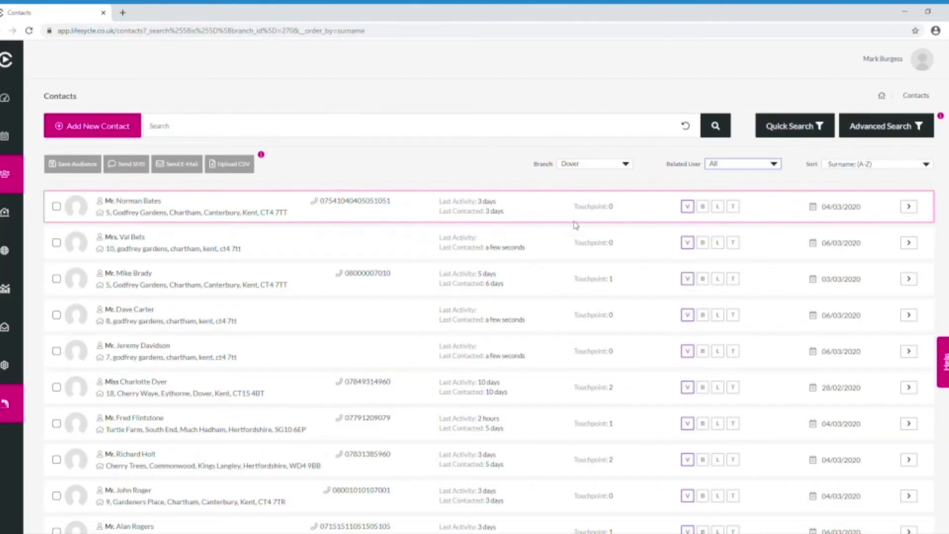
left_click(867, 165)
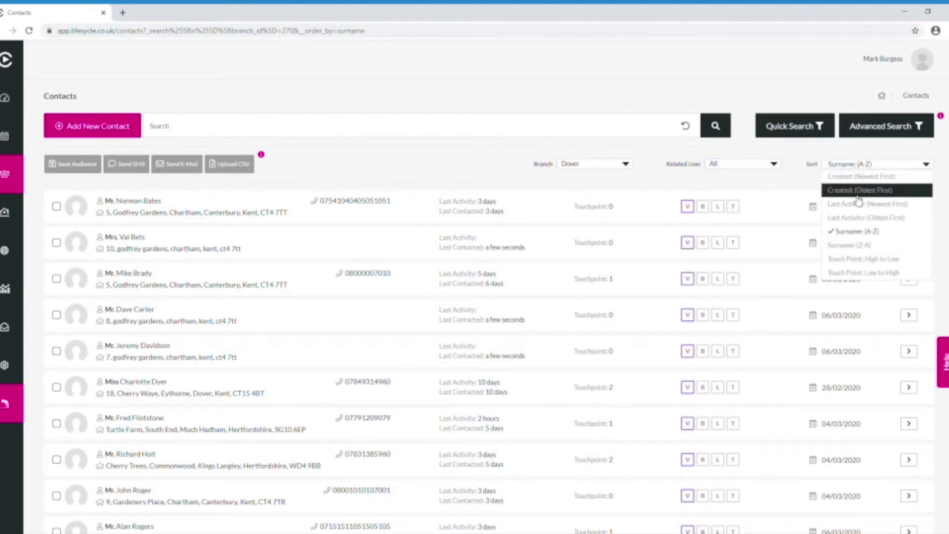
left_click(805, 176)
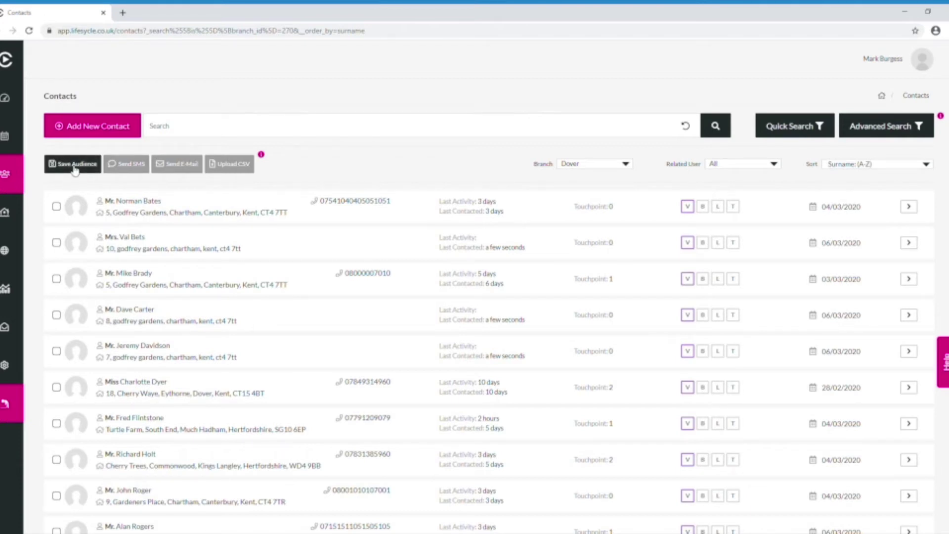
Select the first four contacts in the list
left_click(56, 207)
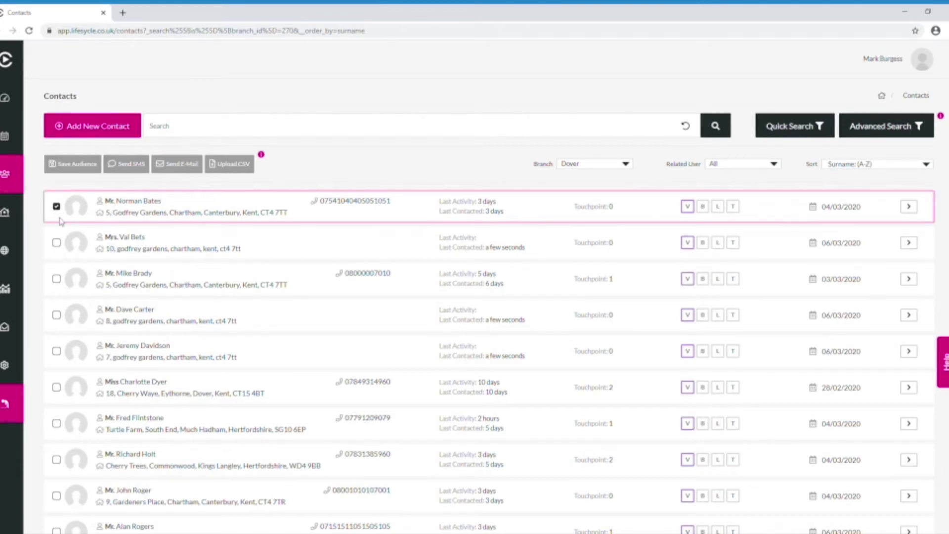
left_click(56, 279)
left_click(57, 243)
left_click(56, 315)
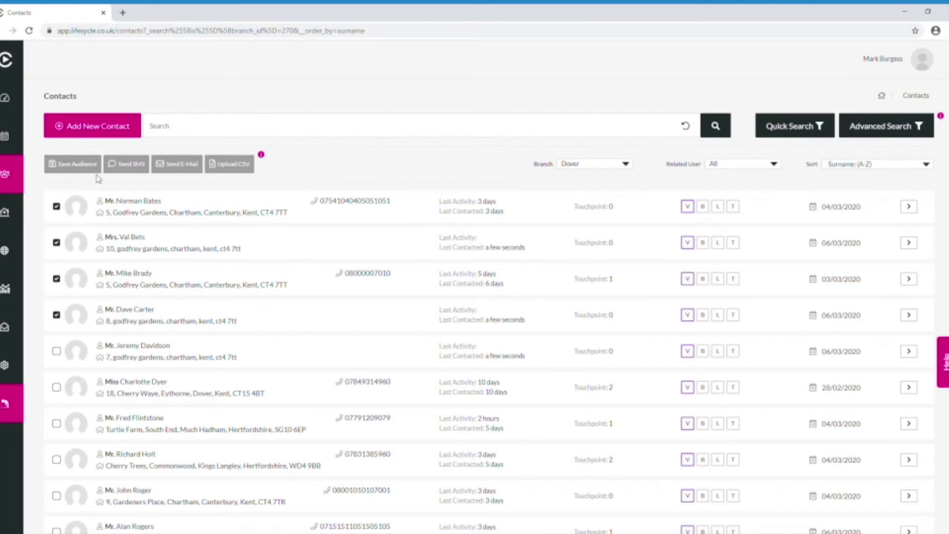
Deselect the first four contacts in the list
left_click(57, 206)
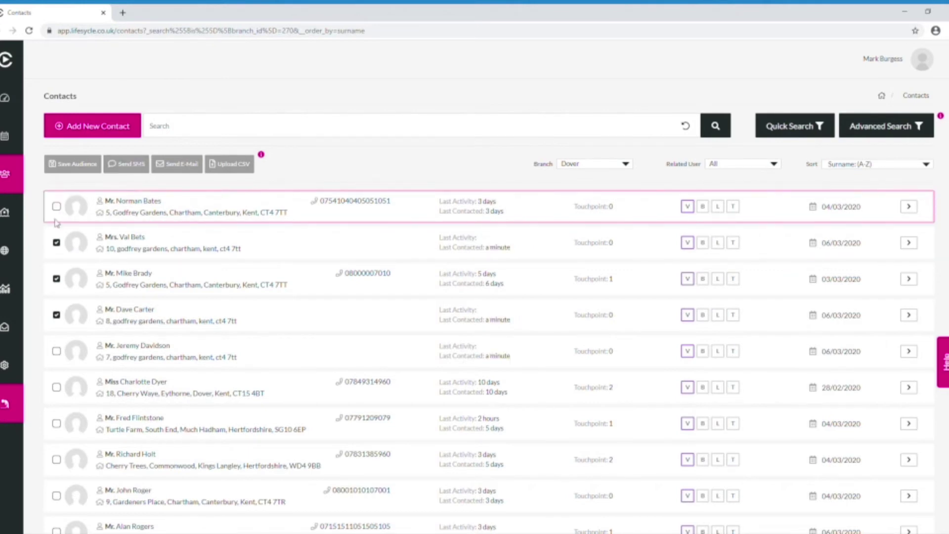
left_click(57, 242)
left_click(56, 278)
left_click(56, 315)
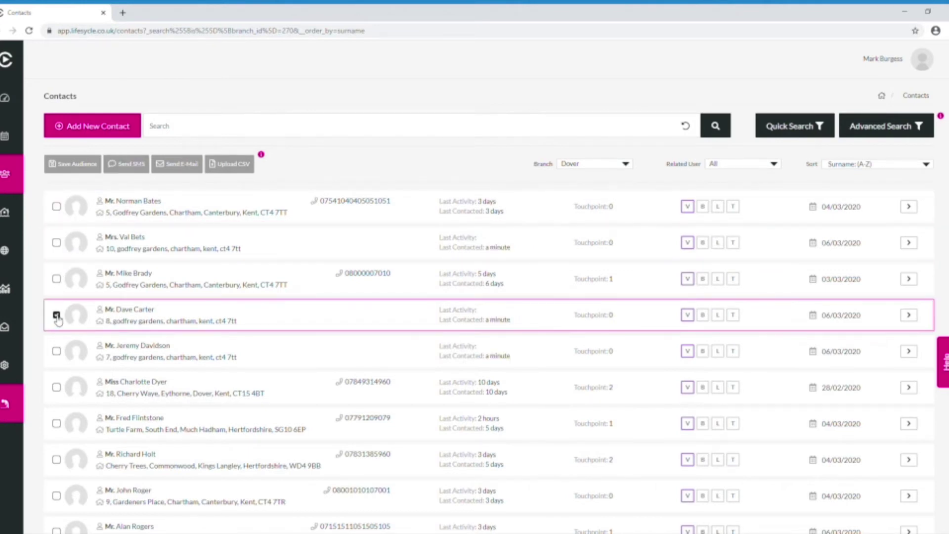
Draft an SMS to the first contact reading "rthrthrthrthrthrhrhrhrhrh" and close it without sending
left_click(132, 170)
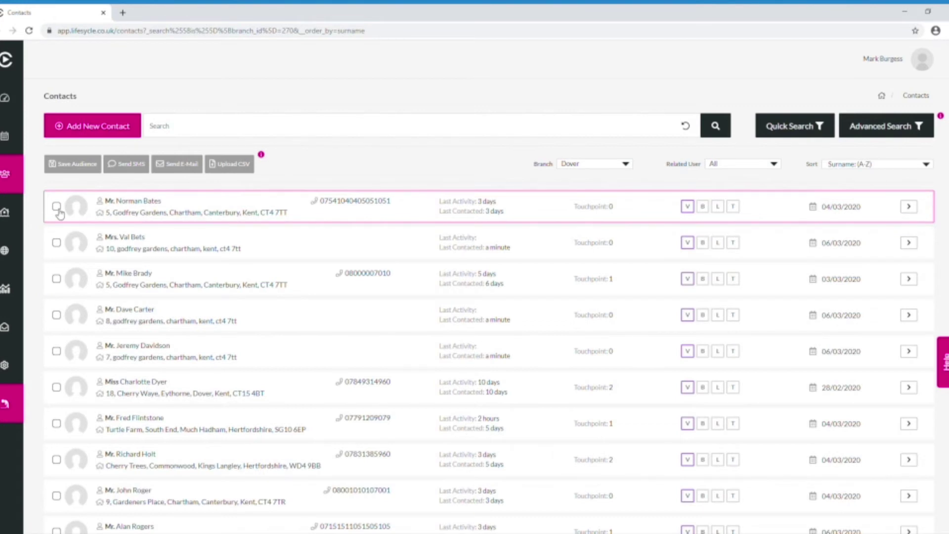
left_click(125, 164)
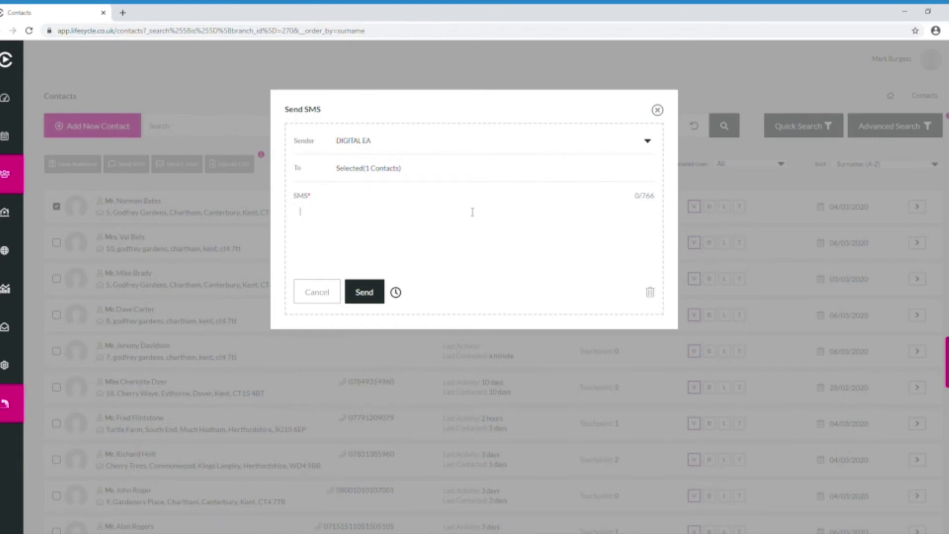
type("rthrthrthrthrthrhrhrhrhrh")
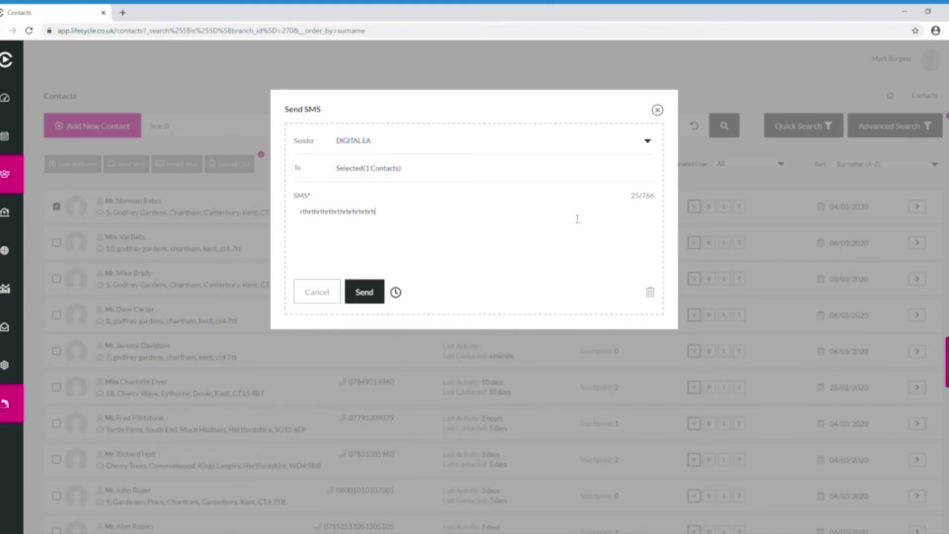
left_click(658, 110)
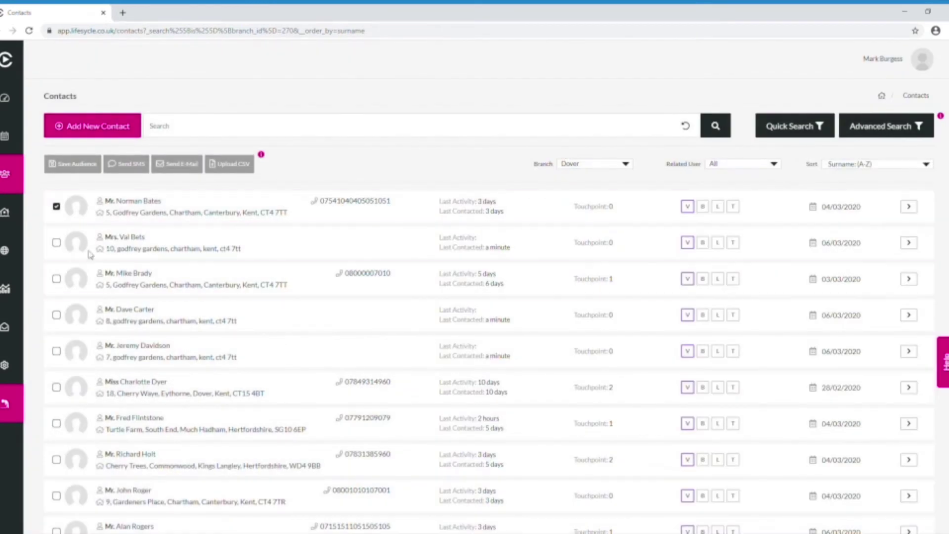
Draft an e-mail to the selected contact, replacing the placeholder content with "hrthrthrhrthrth", then discard it and deselect the contact
left_click(179, 168)
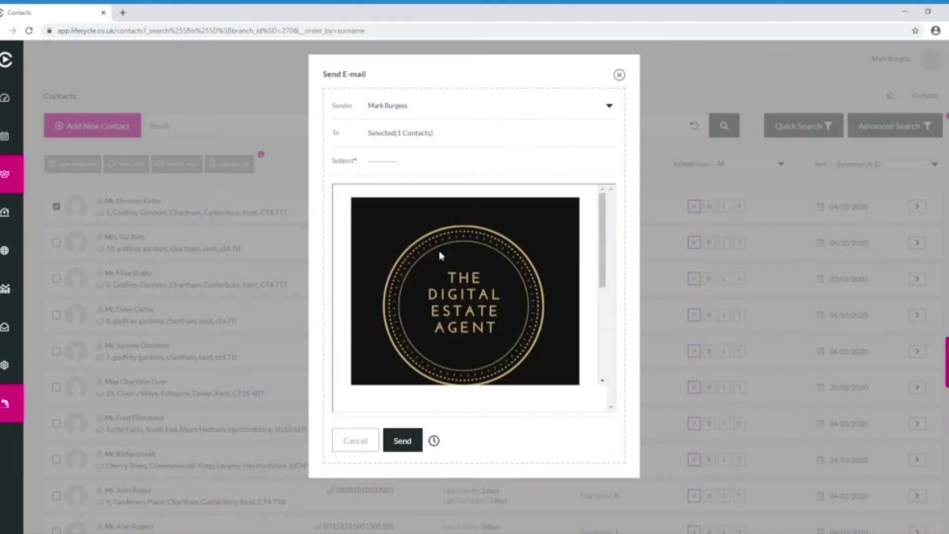
scroll(542, 292, "down", 1)
scroll(542, 292, "down", 4)
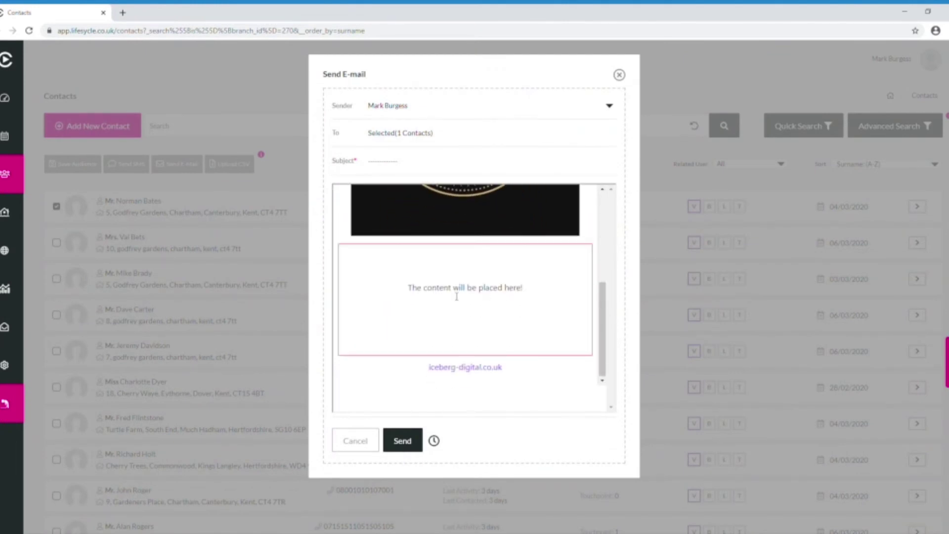
left_click(411, 292)
left_click_drag(530, 292, 410, 295)
type("hrthrthrhrthrth")
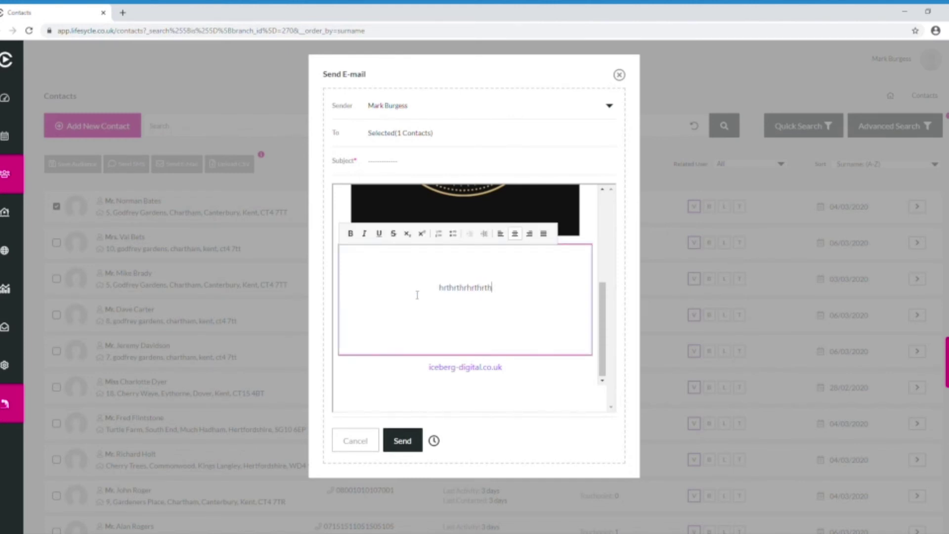
left_click(619, 75)
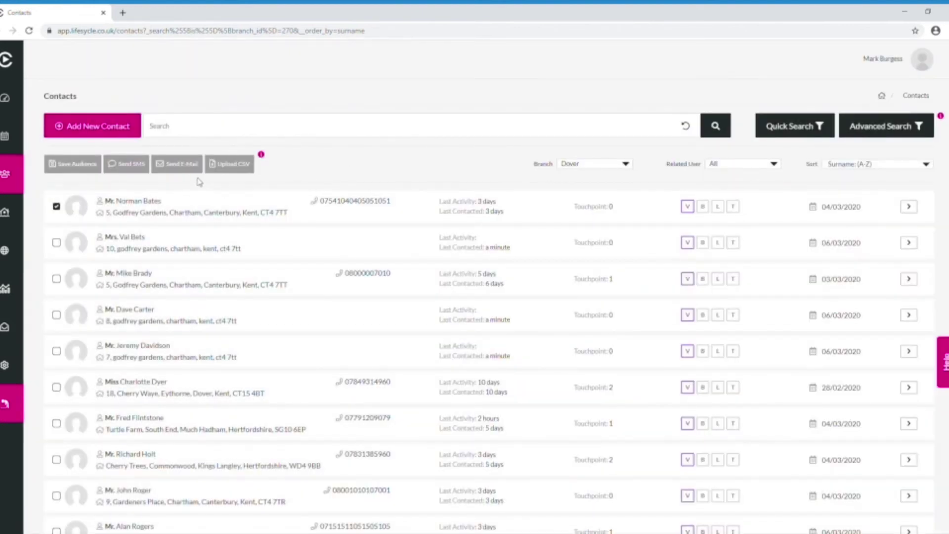
left_click(56, 206)
Open the CSV upload form and try ticking and clearing Vendor, Buyer, Landlord and Tenant one after another
left_click(242, 167)
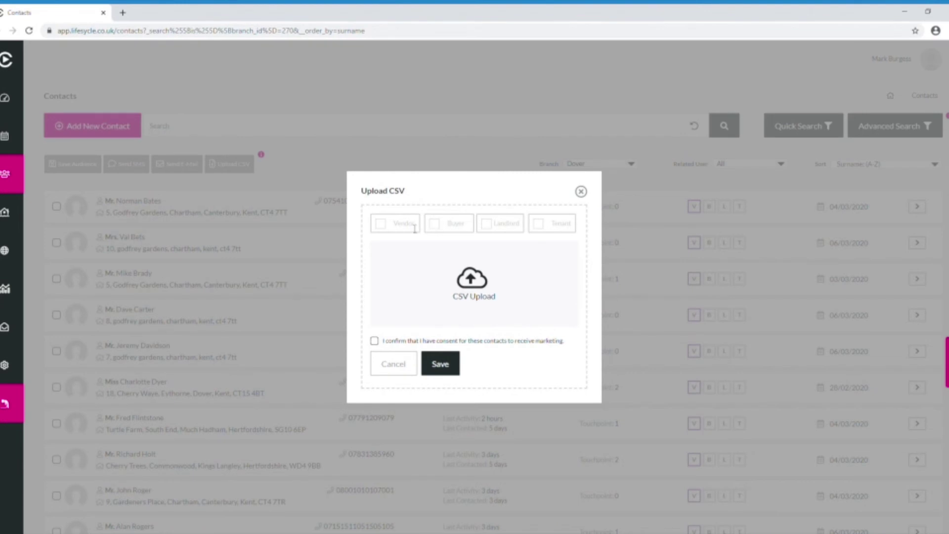
left_click(382, 227)
left_click(395, 230)
left_click(435, 226)
left_click(437, 227)
left_click(489, 228)
left_click(488, 228)
left_click(539, 227)
left_click(539, 226)
Tick all four contact types for the CSV upload, and narrow the choice to Vendor only
left_click(391, 229)
left_click(435, 230)
left_click(490, 230)
left_click(542, 231)
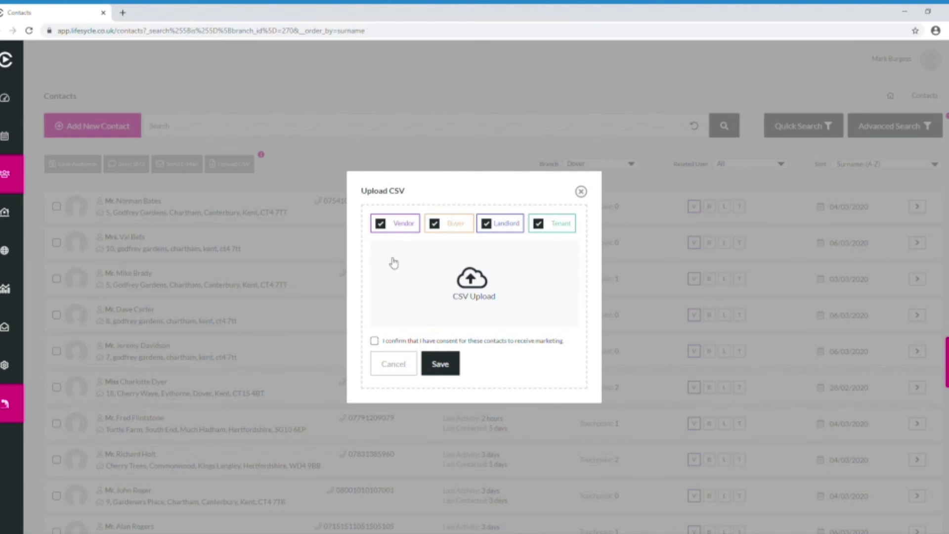
left_click(538, 225)
left_click(489, 228)
left_click(441, 227)
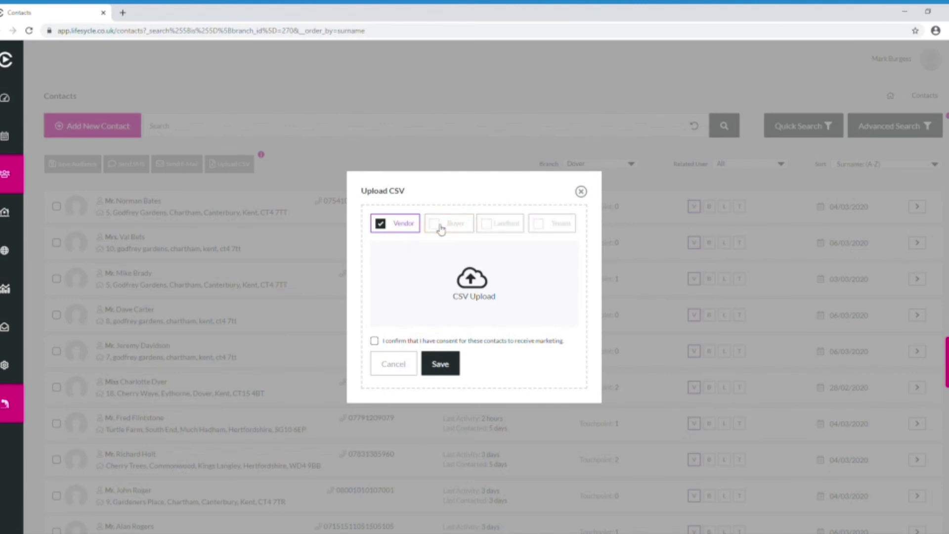
Switch the CSV upload's contact types from Vendor to Buyer and Landlord, and clear both
left_click(430, 227)
left_click(381, 225)
left_click(488, 225)
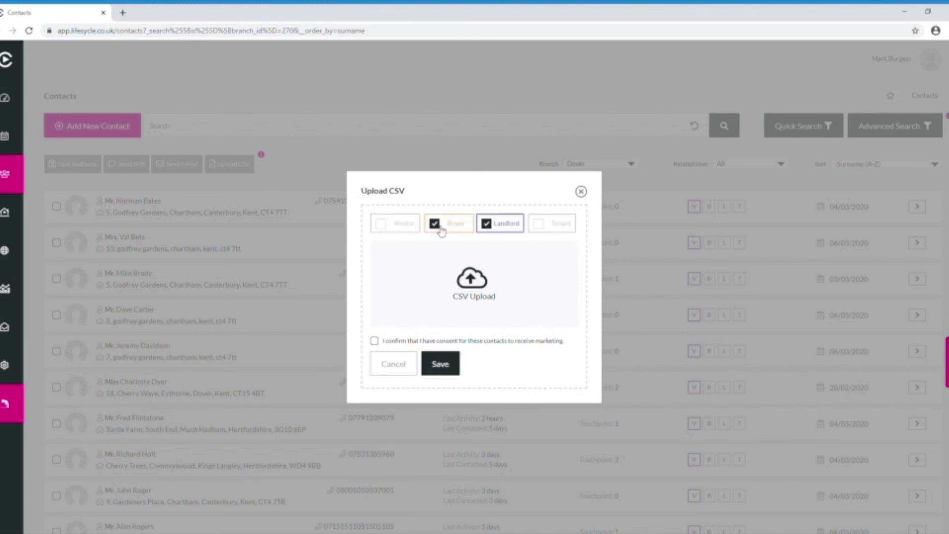
left_click(438, 227)
left_click(486, 227)
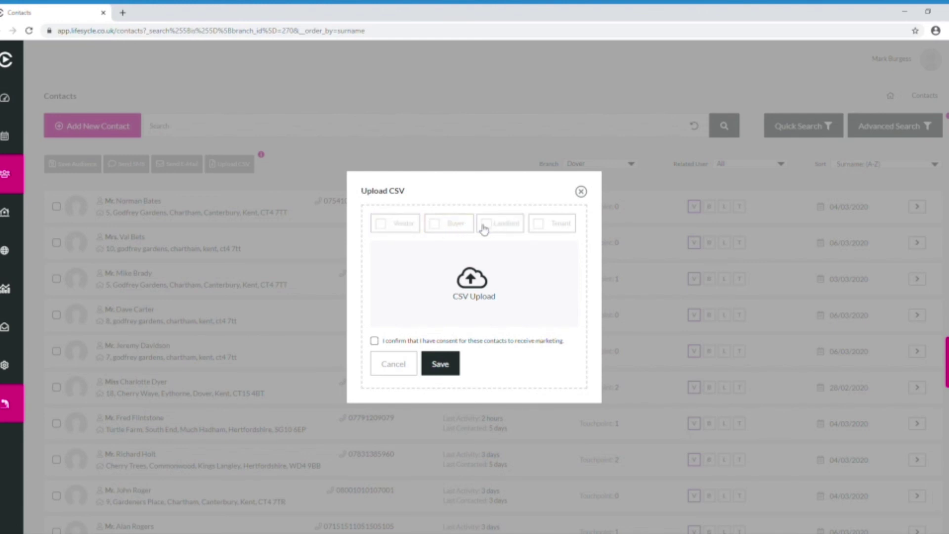
Try Vendor and Buyer as the upload's contact types, clear both, and close the CSV upload form without saving
left_click(384, 231)
left_click(436, 231)
left_click(436, 225)
left_click(388, 225)
left_click(581, 192)
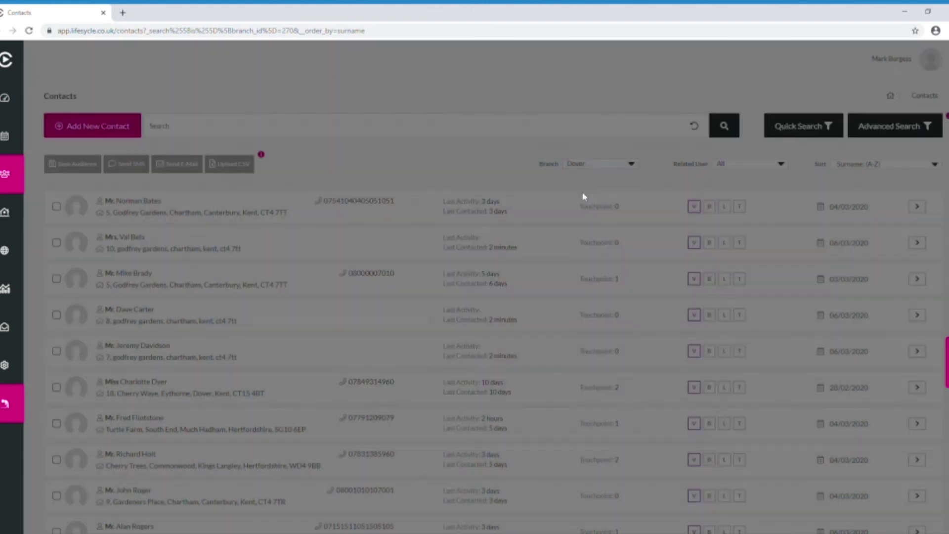